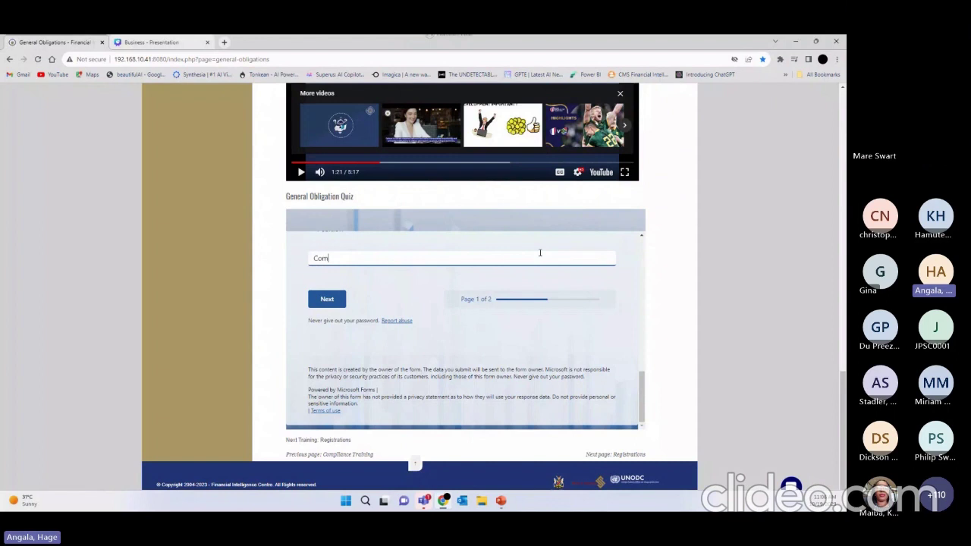
Complete the position as Compliance Analyst, check the respondent details and continue to the second page of the quiz.
type("pliance Analyst")
scroll(462, 260, "up", 8)
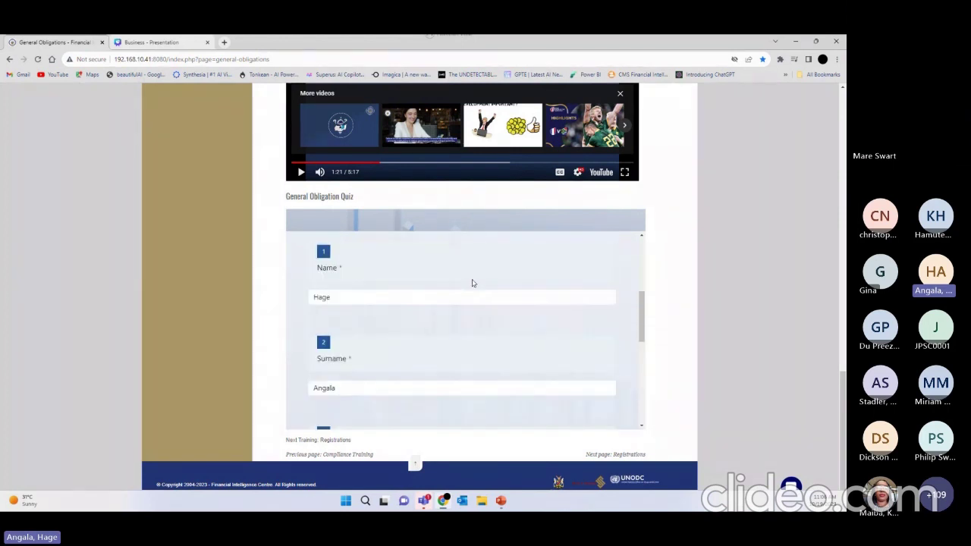
scroll(493, 304, "up", 1)
scroll(516, 319, "up", 2)
scroll(523, 333, "down", 5)
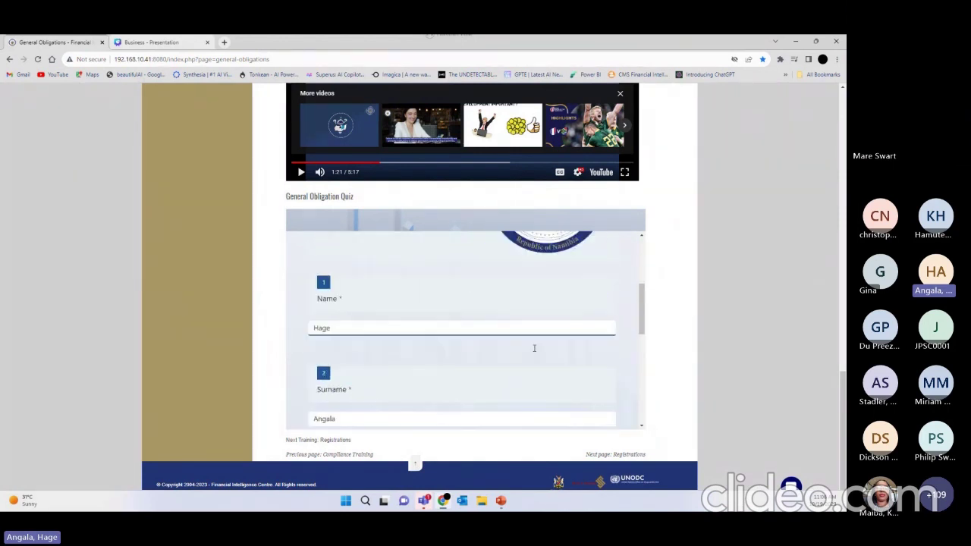
scroll(531, 349, "down", 2)
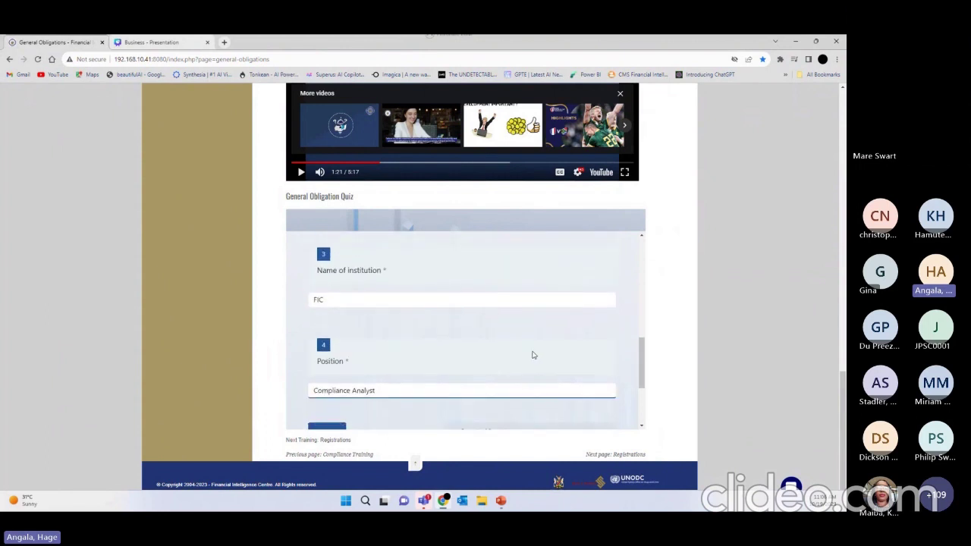
scroll(532, 355, "down", 2)
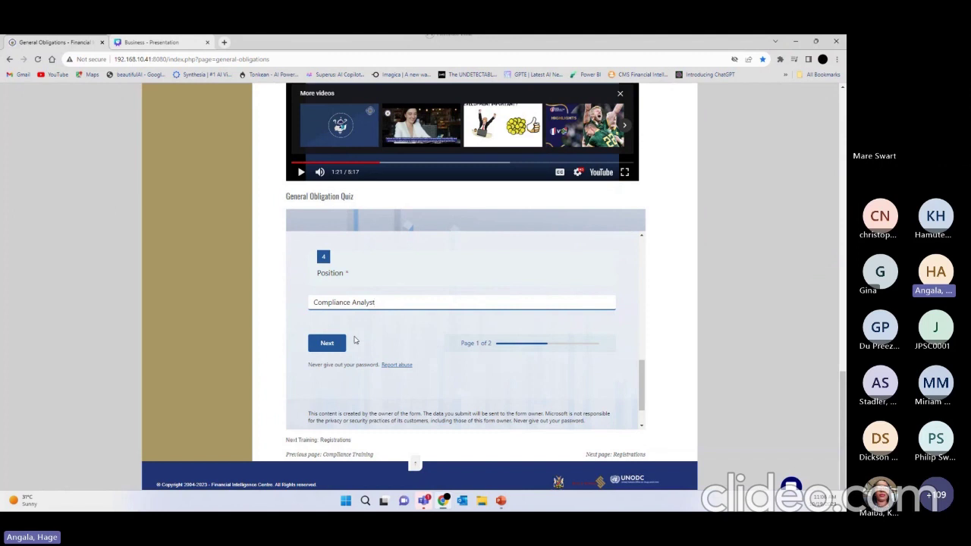
left_click(326, 344)
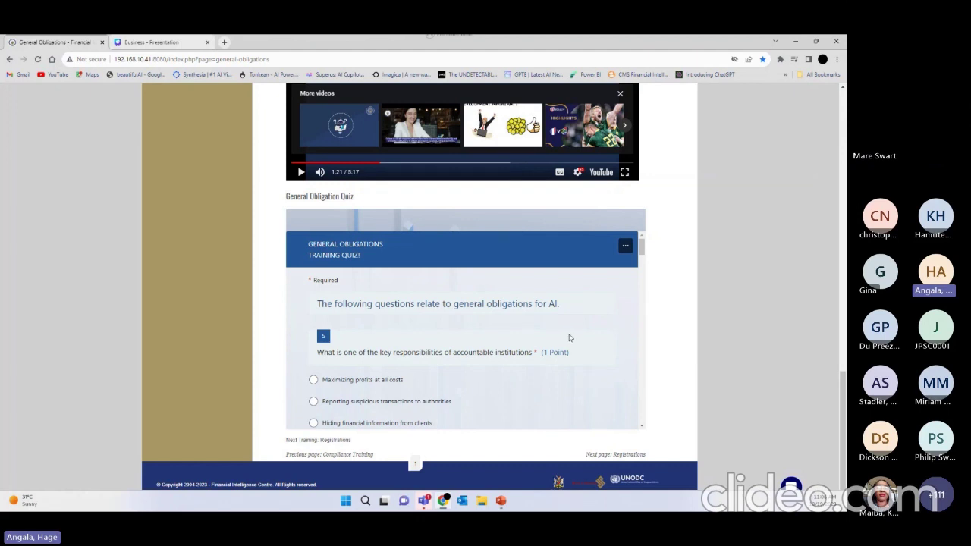
Read through the general obligations quiz questions from question 5 to question 16.
scroll(571, 338, "down", 2)
scroll(571, 338, "down", 2)
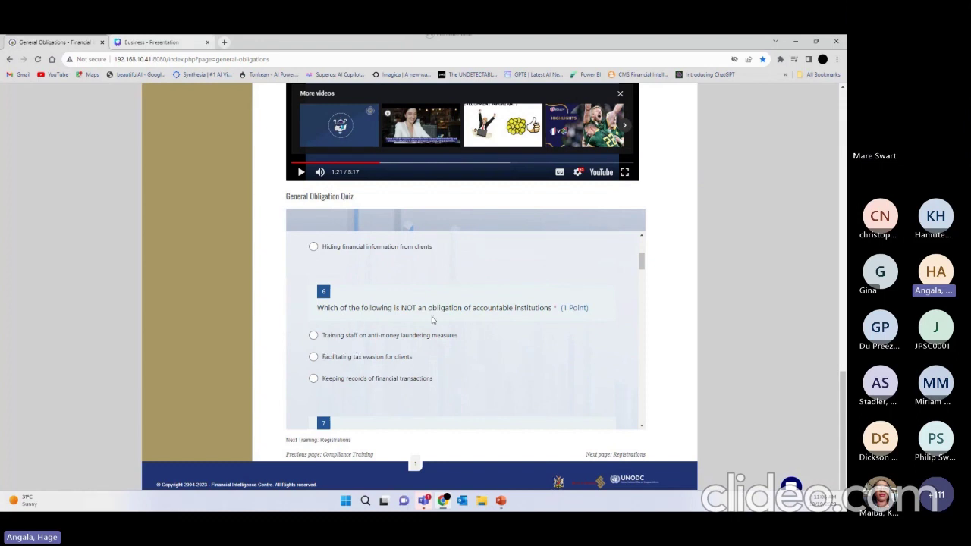
scroll(610, 330, "down", 5)
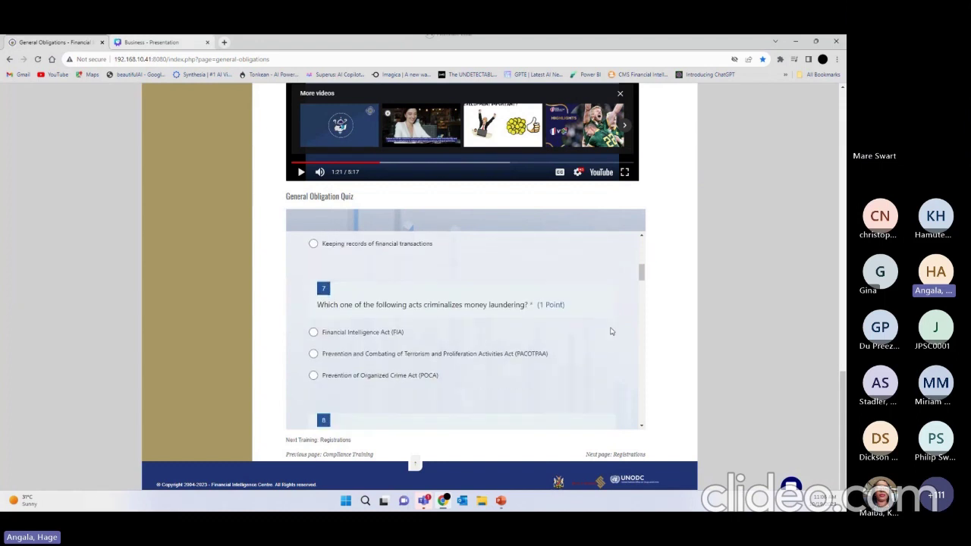
scroll(610, 333, "down", 5)
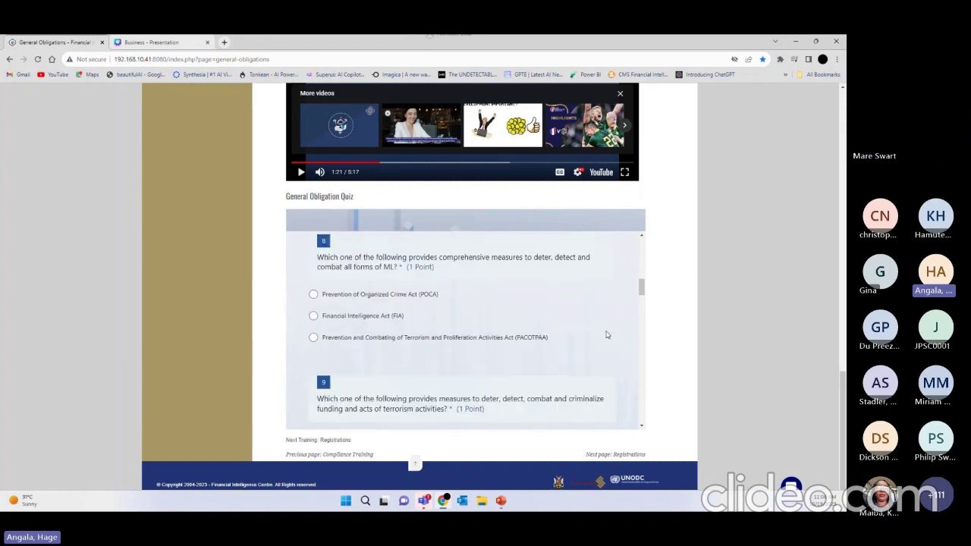
scroll(606, 334, "down", 10)
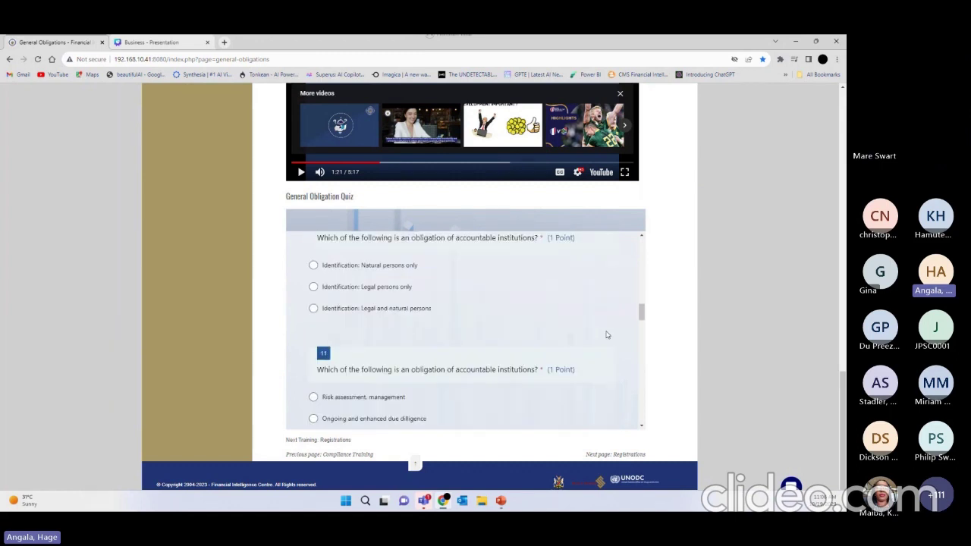
scroll(606, 334, "down", 3)
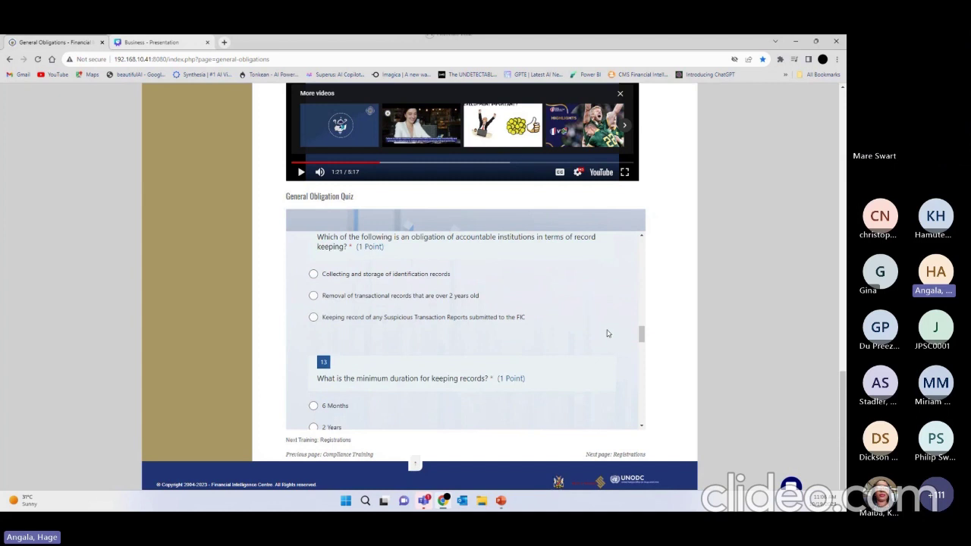
scroll(607, 333, "down", 2)
scroll(607, 333, "down", 4)
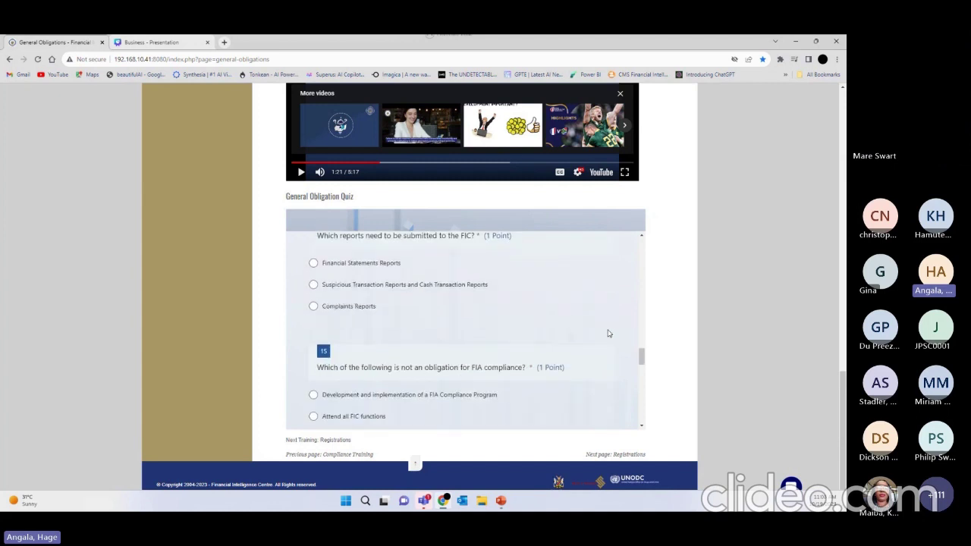
scroll(607, 334, "down", 5)
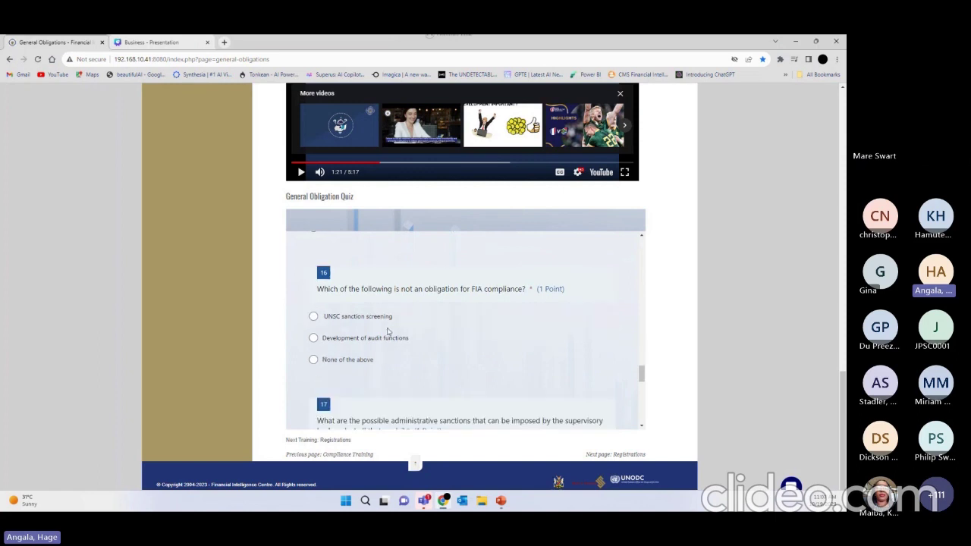
Answer question 16 with "UNSC sanction screening" and question 17 with "A financial penalty not exceeding 10 million".
left_click(326, 317)
scroll(359, 369, "down", 3)
left_click(313, 369)
scroll(401, 332, "down", 6)
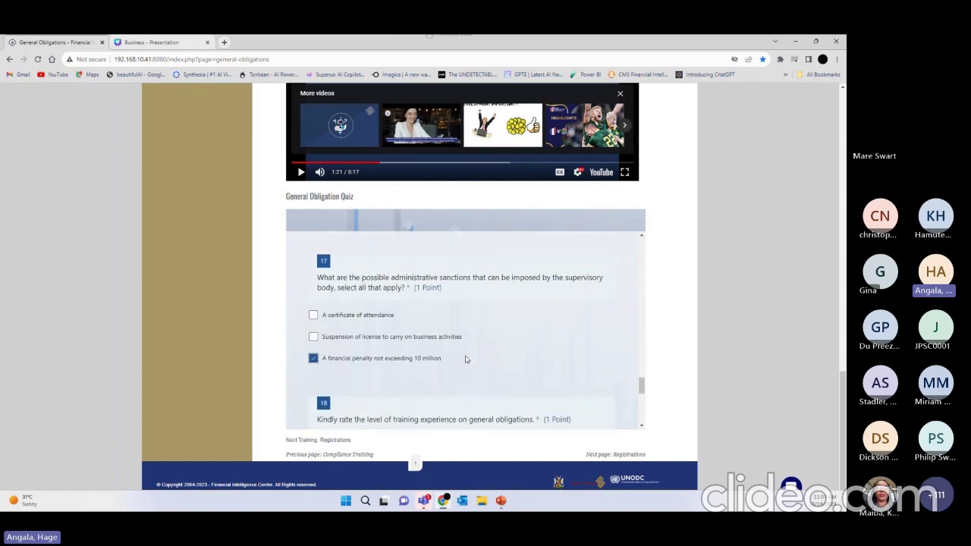
Return to question 5 and choose "Maximizing profits at all costs", answer question 6 with "Keeping records of financial transactions", and select an answer for question 7.
scroll(401, 332, "up", 4)
scroll(520, 305, "up", 7)
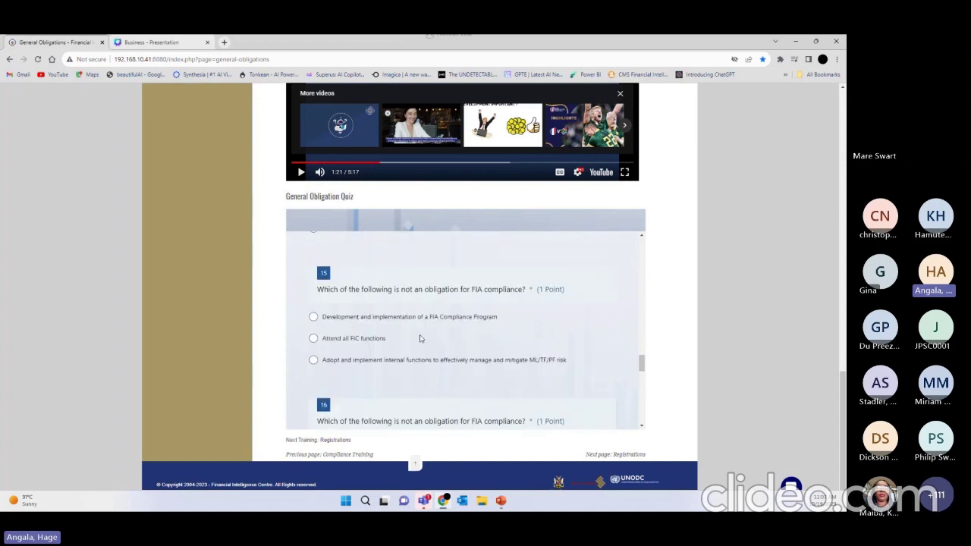
scroll(600, 339, "down", 7)
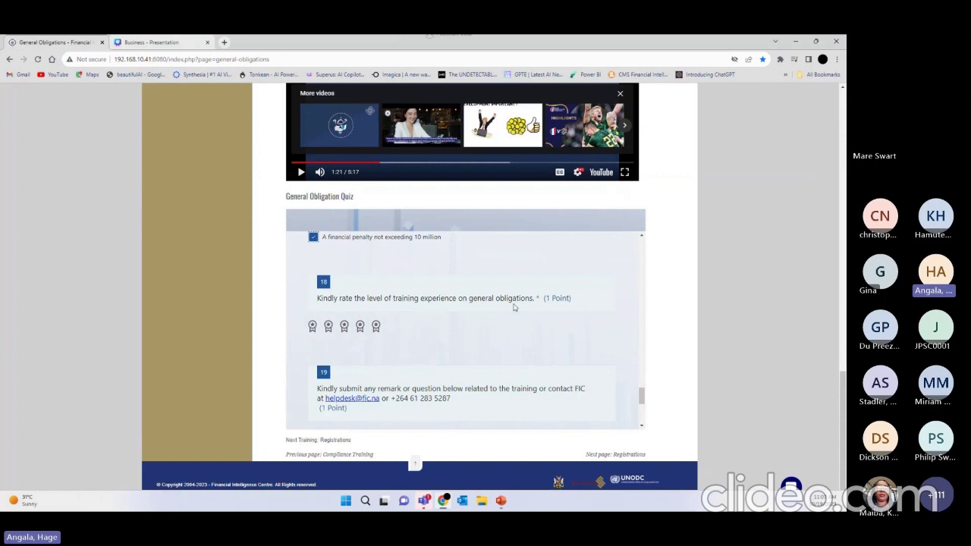
scroll(480, 314, "up", 10)
scroll(480, 301, "up", 10)
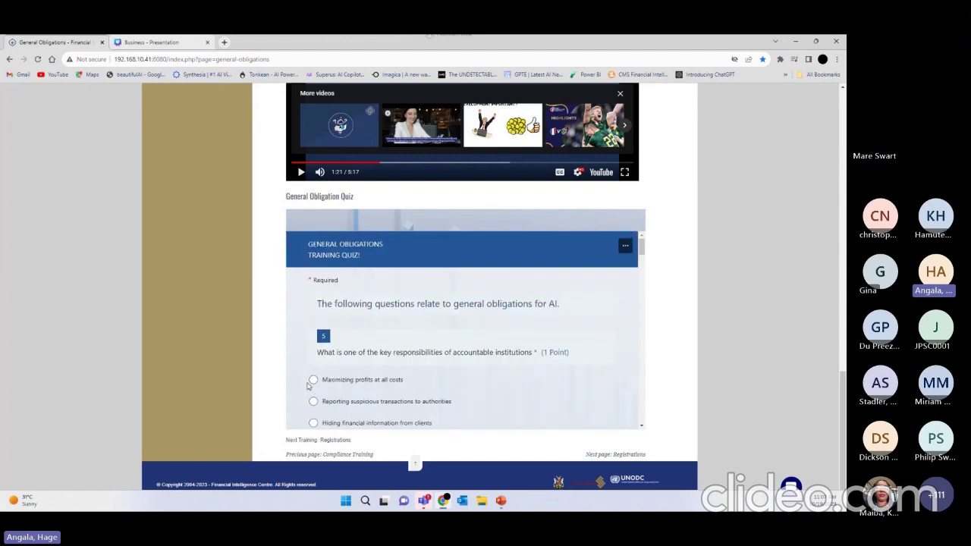
scroll(319, 364, "down", 5)
left_click(352, 338)
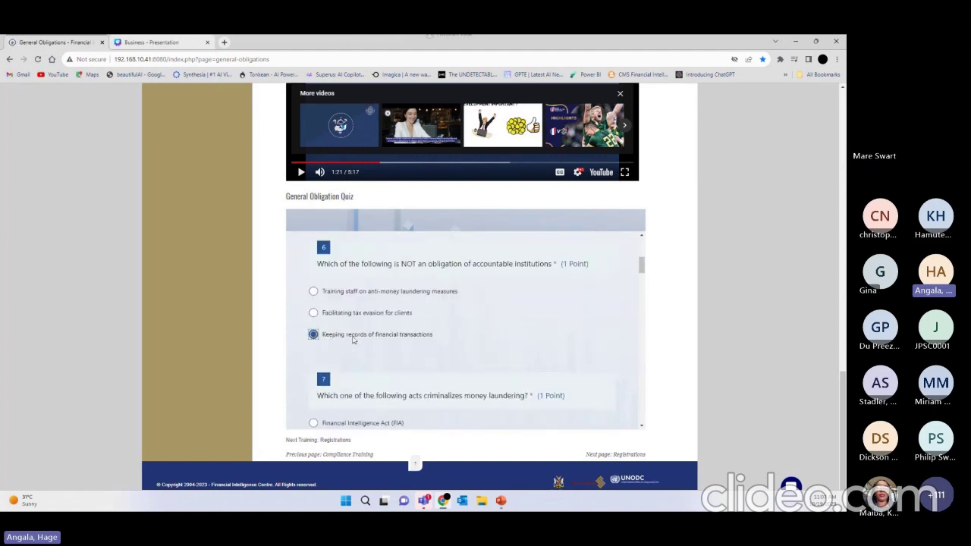
scroll(349, 336, "down", 4)
left_click(314, 289)
Answer questions 8 and 9 with "Prevention and Combating of Terrorism and Proliferation Activities Act (PACOTPAA)".
scroll(345, 311, "down", 3)
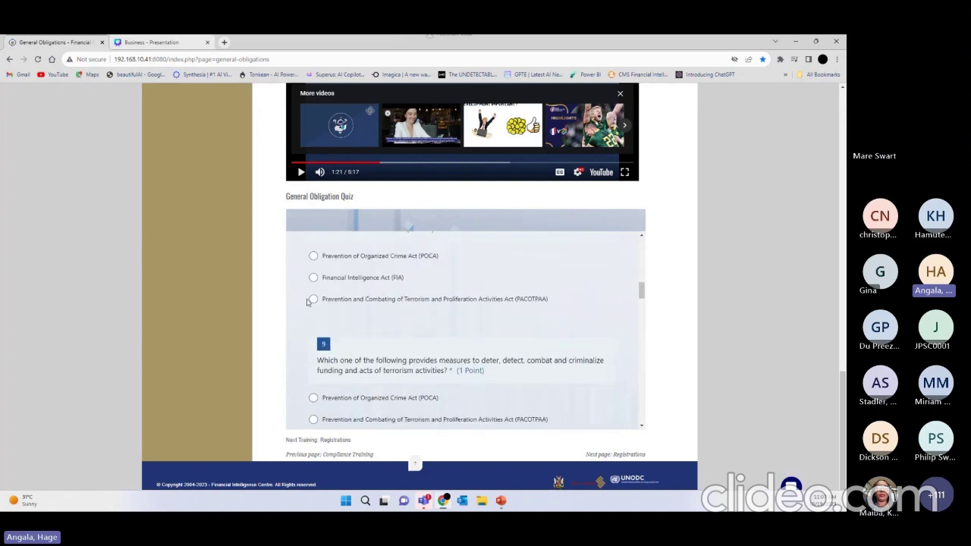
left_click(313, 299)
scroll(314, 327, "down", 1)
left_click(314, 332)
Answer question 10 with "Identification: Legal and natural persons" and question 11 with "Risk assessment, management", and select an answer for question 12.
scroll(314, 326, "down", 4)
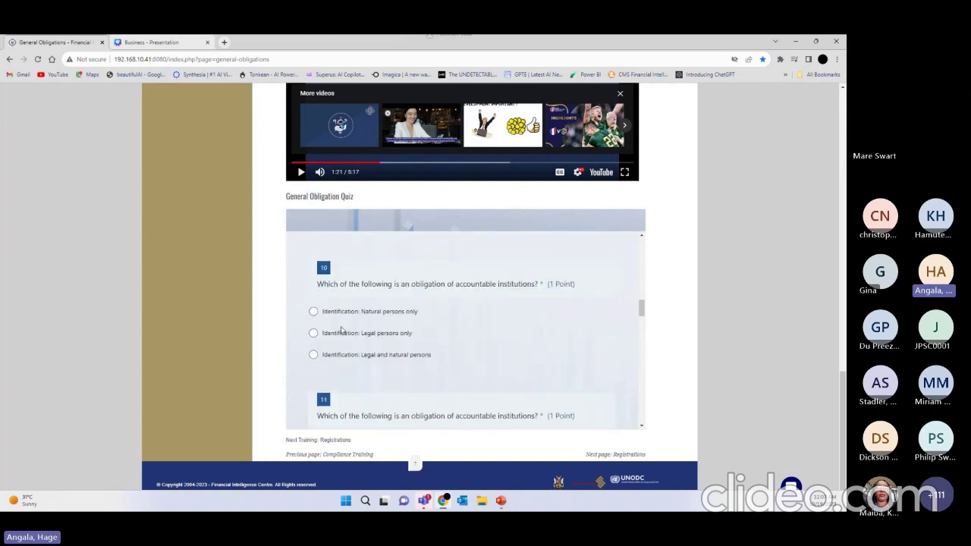
left_click(313, 308)
left_click(314, 397)
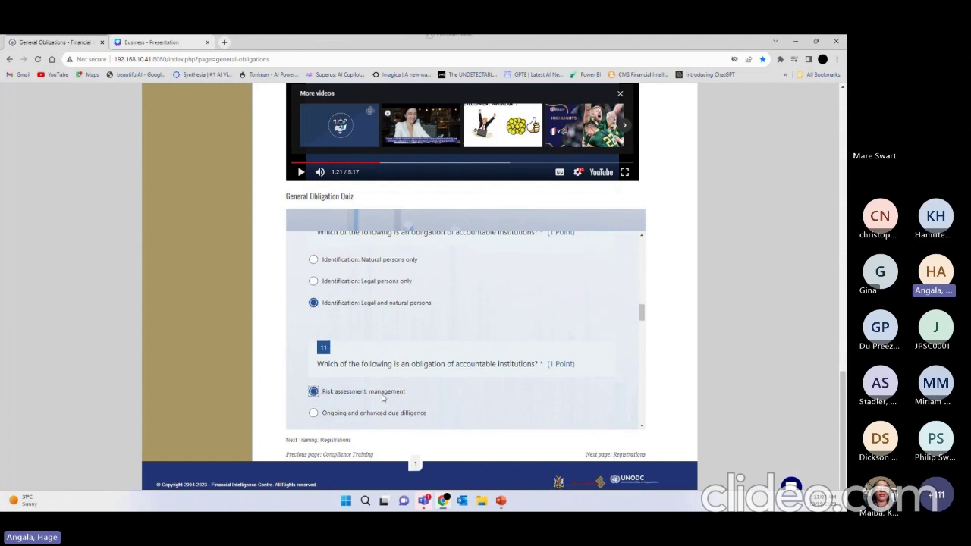
scroll(319, 402, "down", 4)
left_click(314, 367)
Answer question 13 with "5 Years" and question 14 with "Financial Statements Reports".
scroll(326, 368, "down", 6)
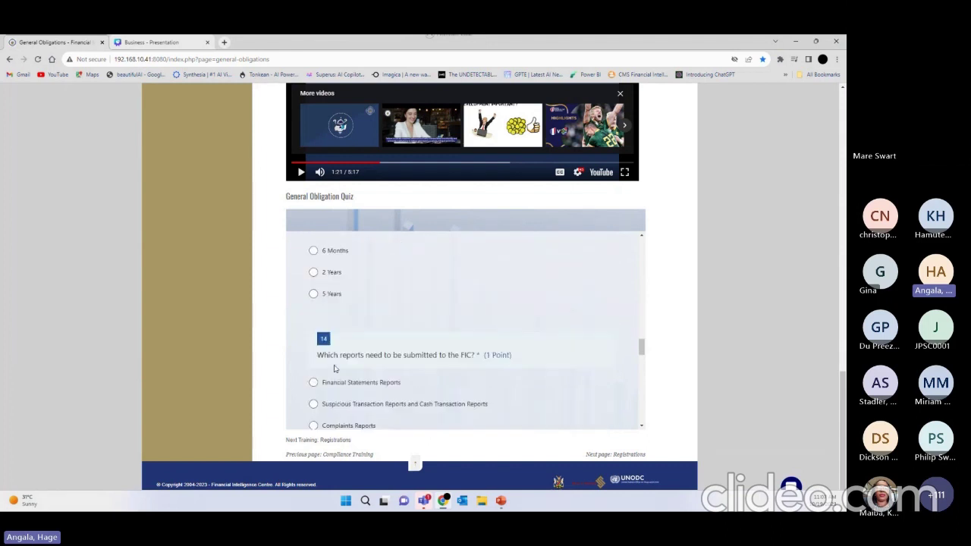
scroll(331, 285, "up", 1)
left_click(314, 273)
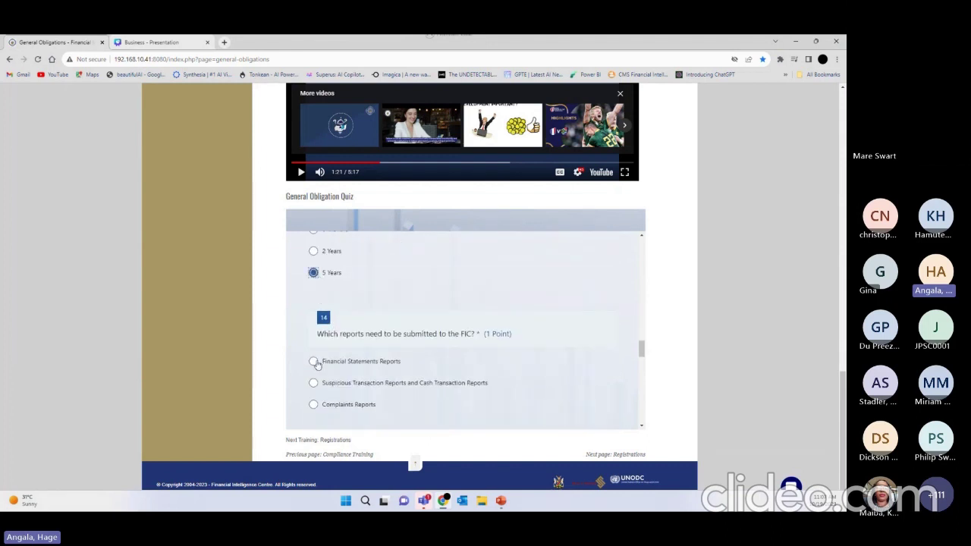
left_click(314, 362)
Answer question 15 with "Adopt and implement internal functions to effectively manage and mitigate ML/TF/PF risk", keeping "UNSC sanction screening" for question 16.
scroll(382, 400, "down", 6)
scroll(382, 400, "down", 1)
left_click(314, 404)
left_click(313, 315)
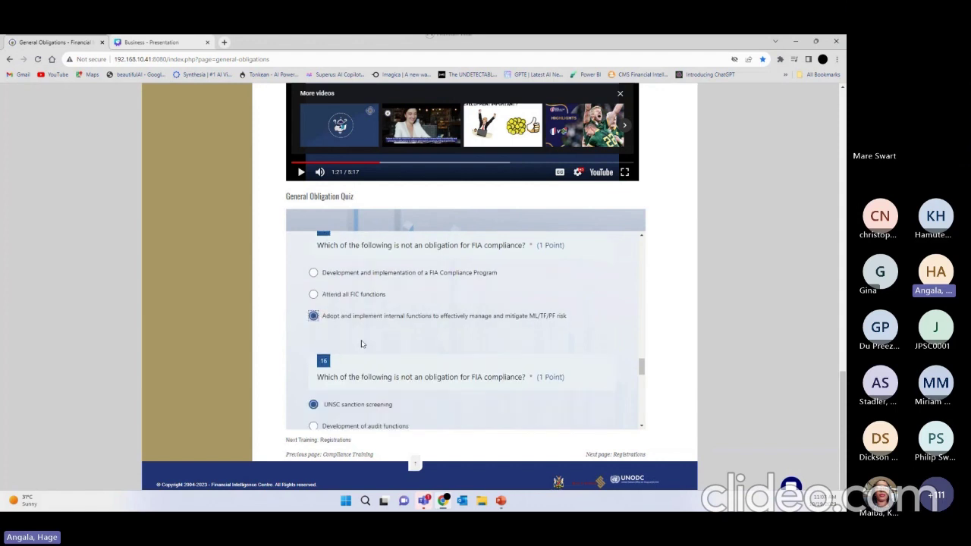
Rate the general obligations training experience in question 18 with all five badges.
scroll(360, 342, "down", 4)
left_click(313, 328)
scroll(338, 315, "down", 2)
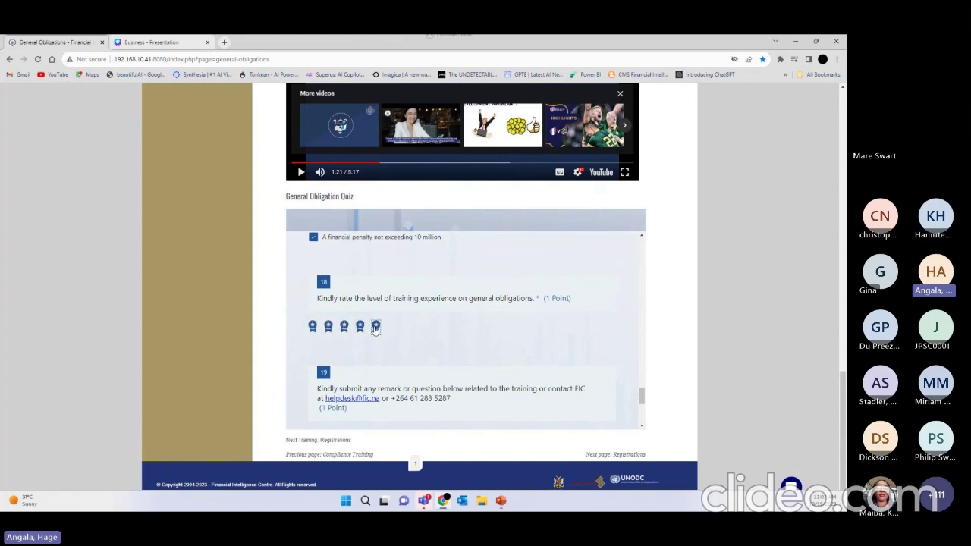
left_click(375, 327)
Leave the remark in question 19 empty and submit the quiz.
scroll(479, 347, "down", 1)
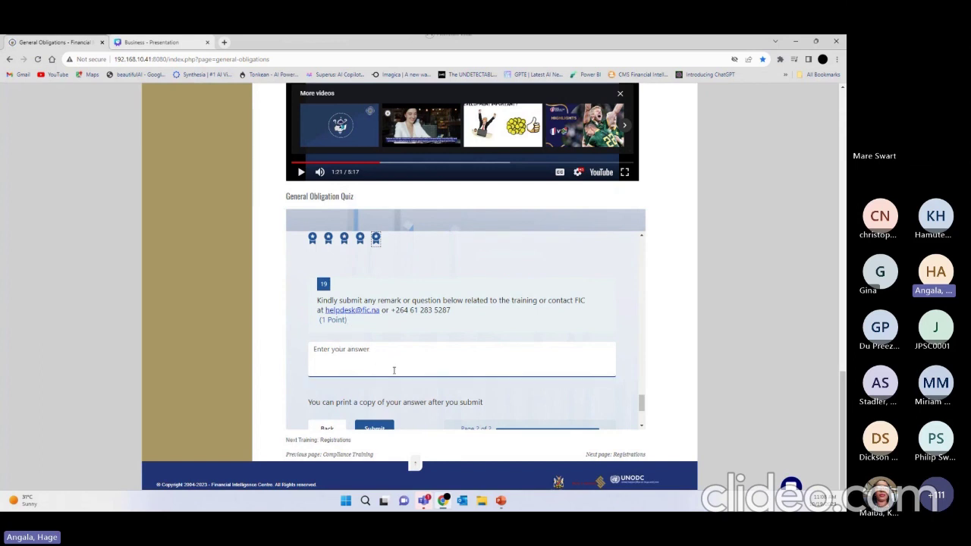
scroll(394, 370, "down", 1)
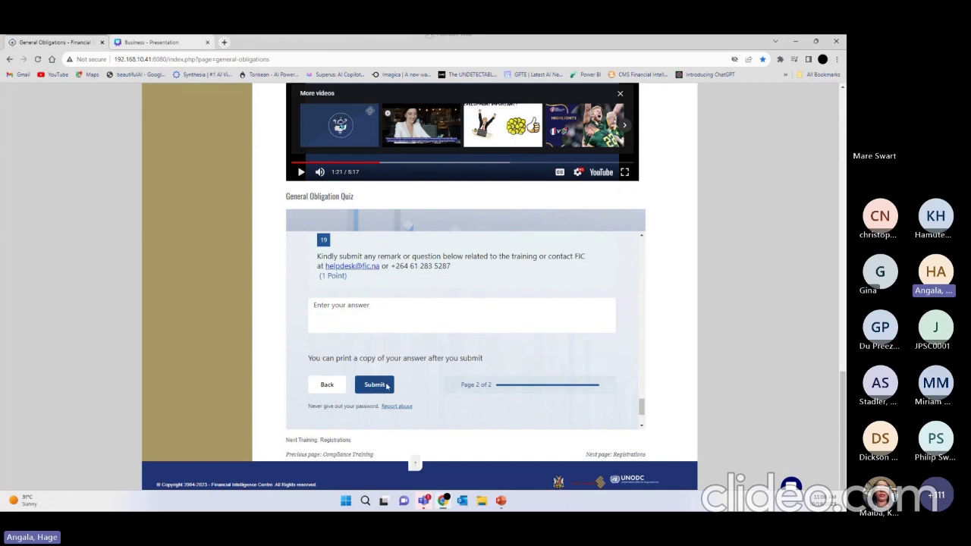
left_click(386, 386)
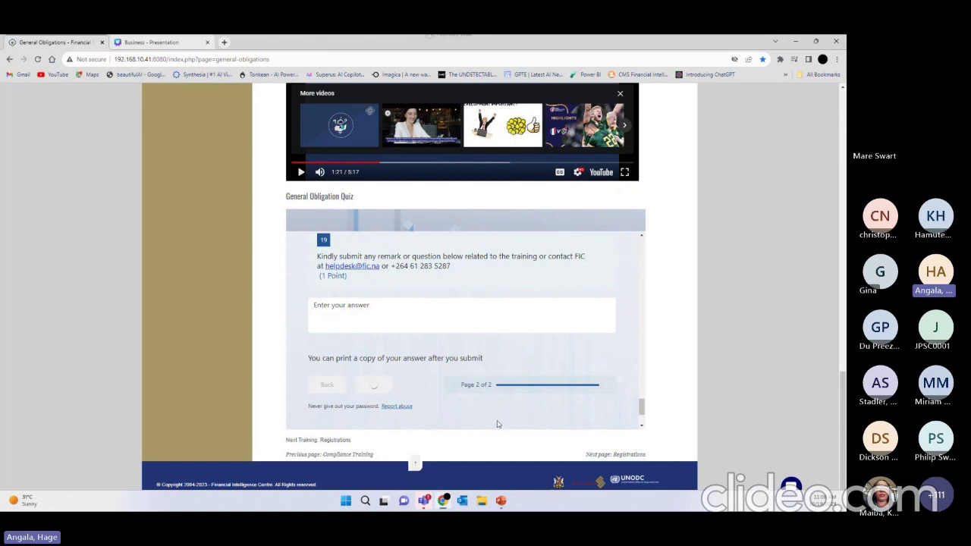
scroll(498, 425, "up", 1)
scroll(499, 424, "down", 1)
scroll(476, 404, "up", 1)
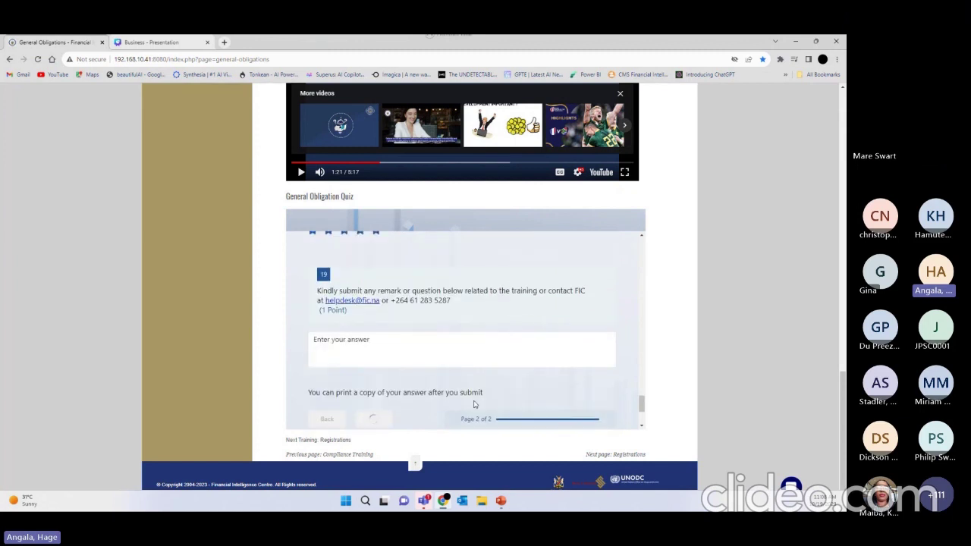
scroll(478, 404, "down", 1)
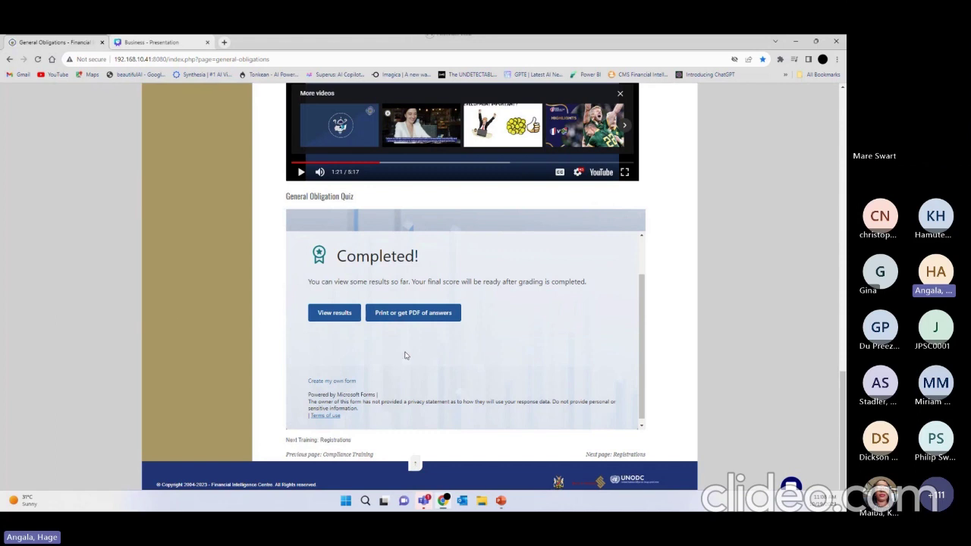
Open the quiz results and examine the points and the marking of each answer down to the end.
left_click(334, 314)
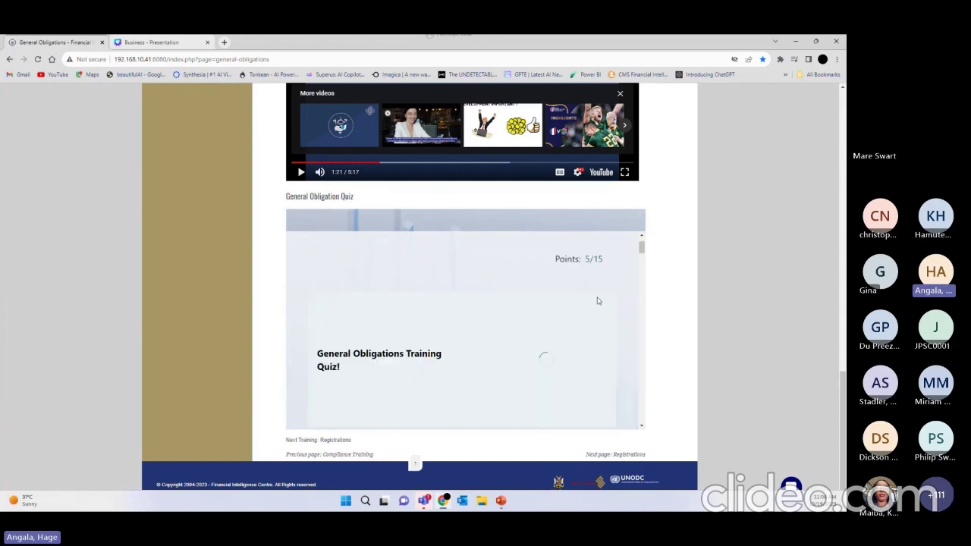
scroll(597, 374, "up", 2)
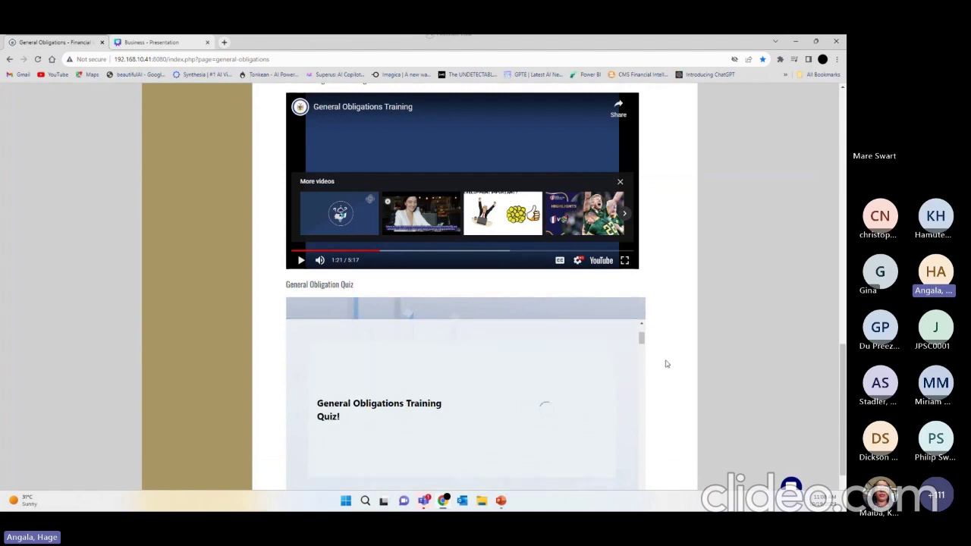
scroll(664, 373, "down", 2)
scroll(554, 349, "down", 8)
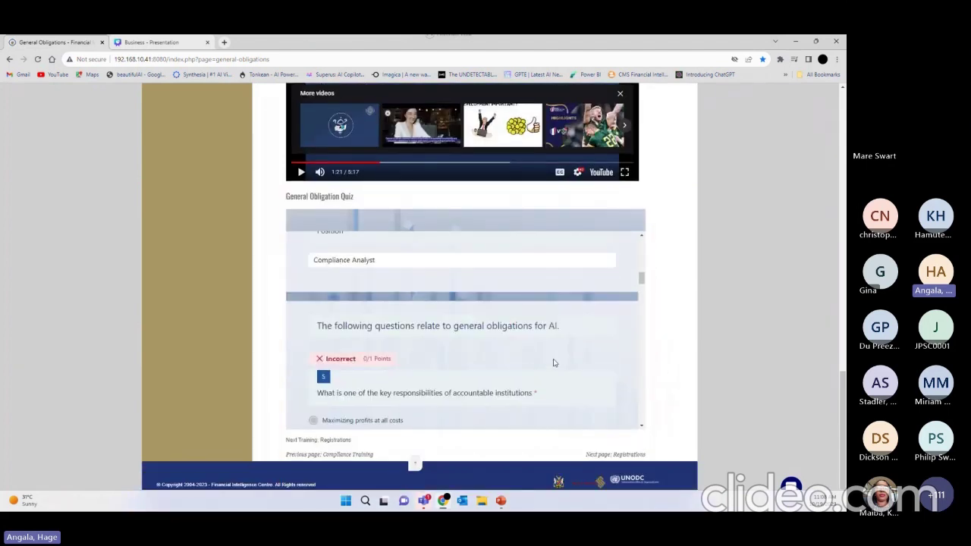
scroll(554, 362, "down", 10)
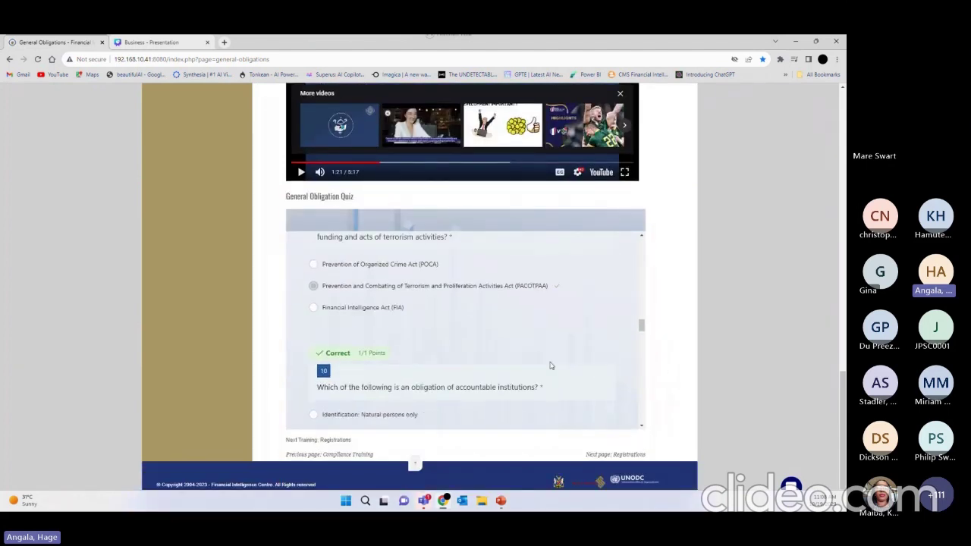
scroll(549, 362, "down", 10)
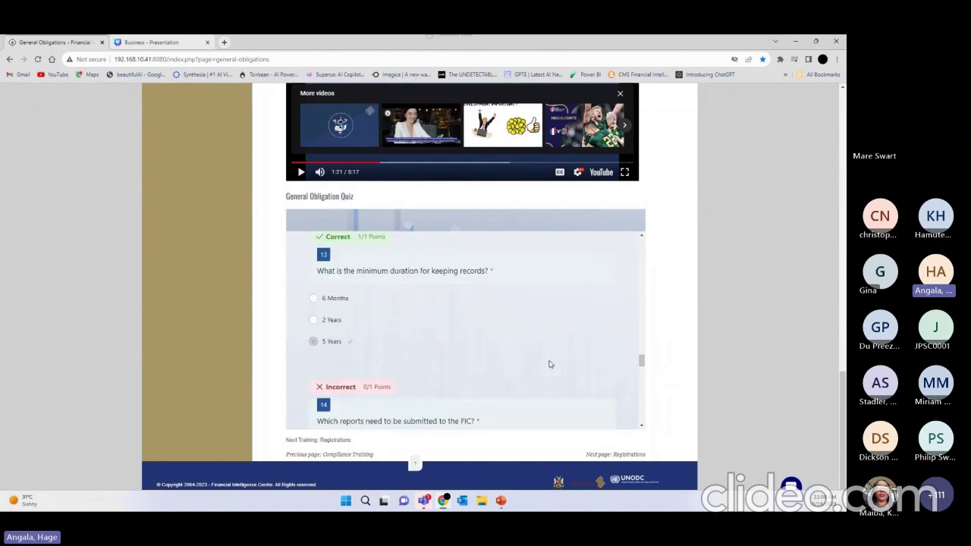
scroll(552, 361, "down", 10)
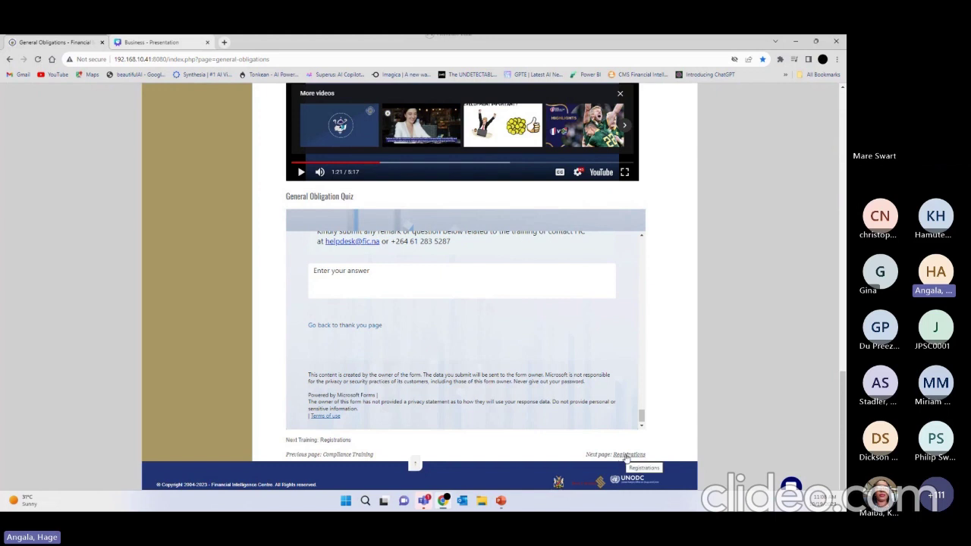
Open the Registrations training page and read its guidance from the registration requirements through to NPO registration.
left_click(627, 458)
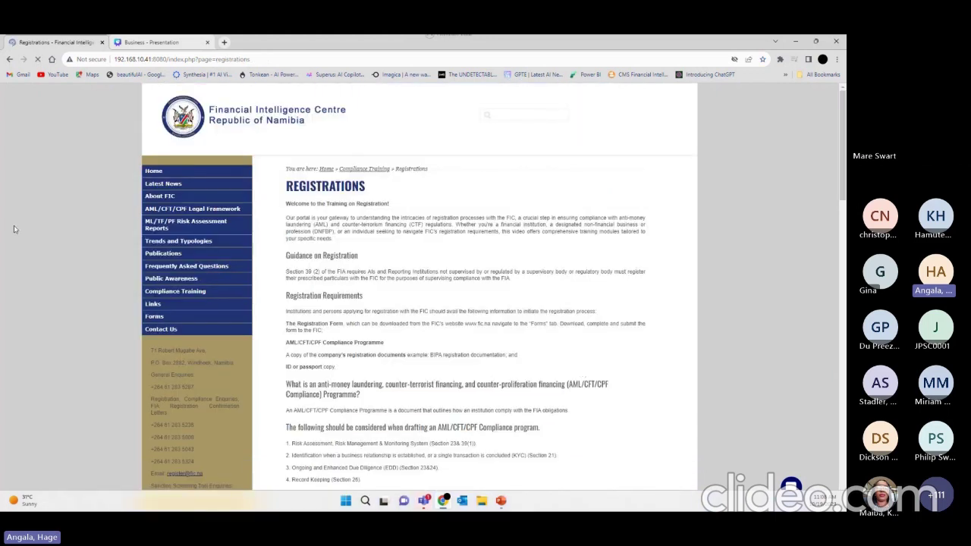
mouse_move(227, 292)
scroll(485, 225, "down", 3)
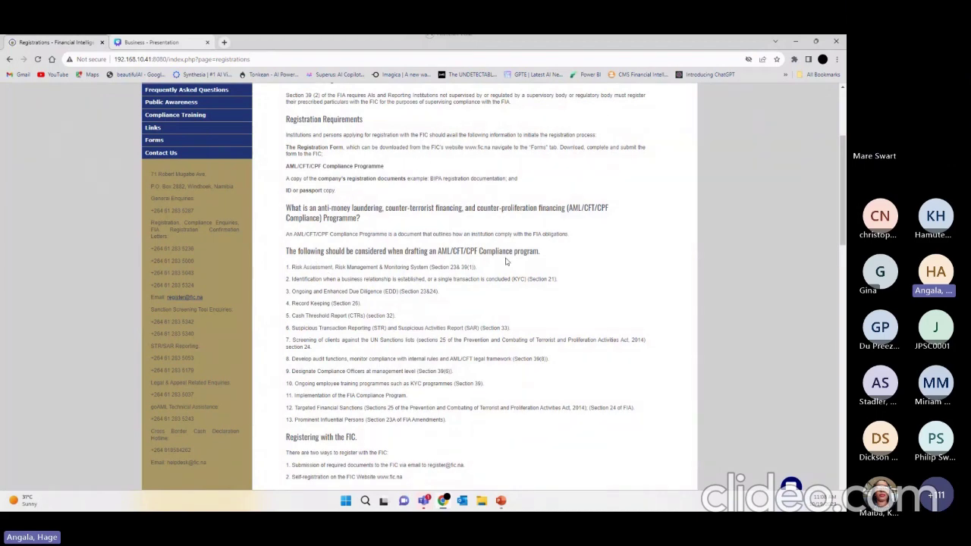
scroll(383, 280, "down", 3)
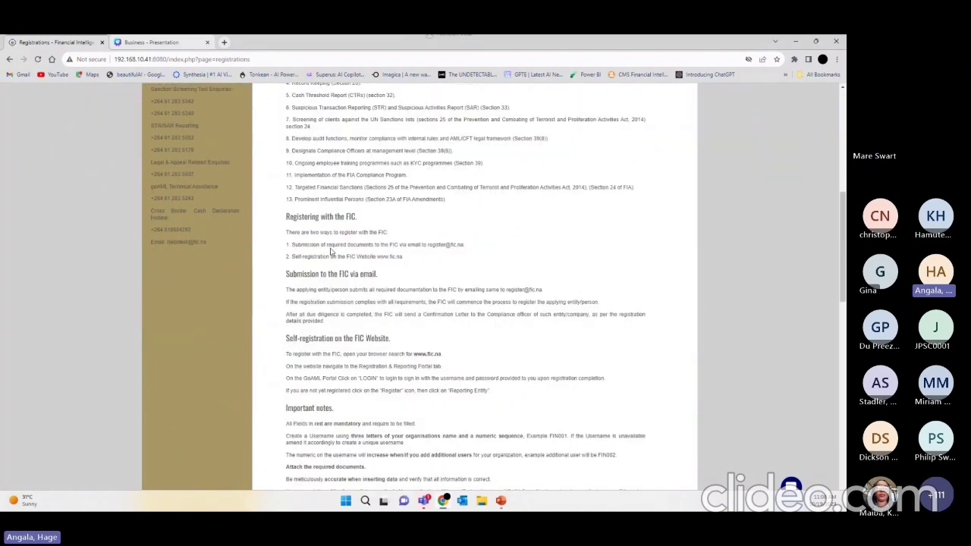
scroll(330, 251, "down", 5)
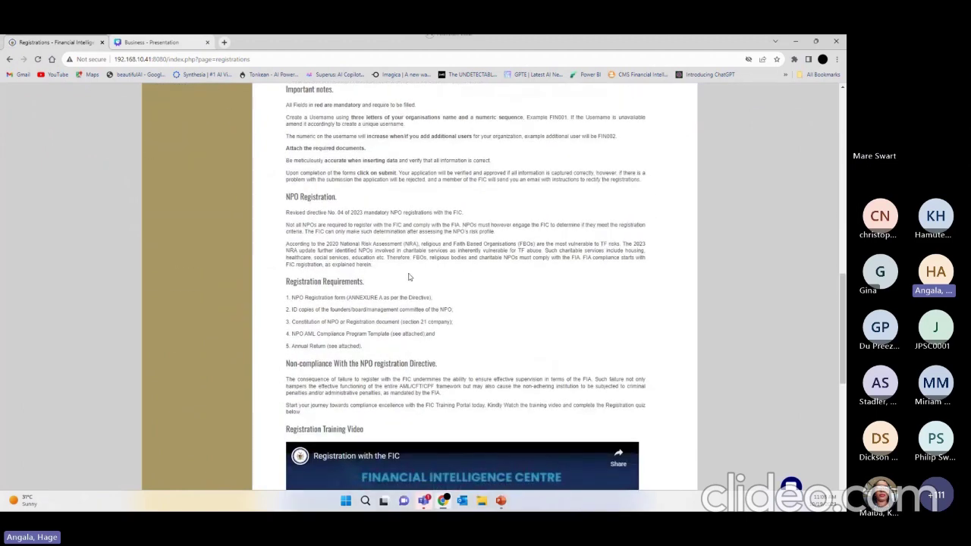
Start and pause the "Registration with the FIC" training video, viewing it together with the quiz below.
scroll(409, 277, "down", 4)
left_click(298, 387)
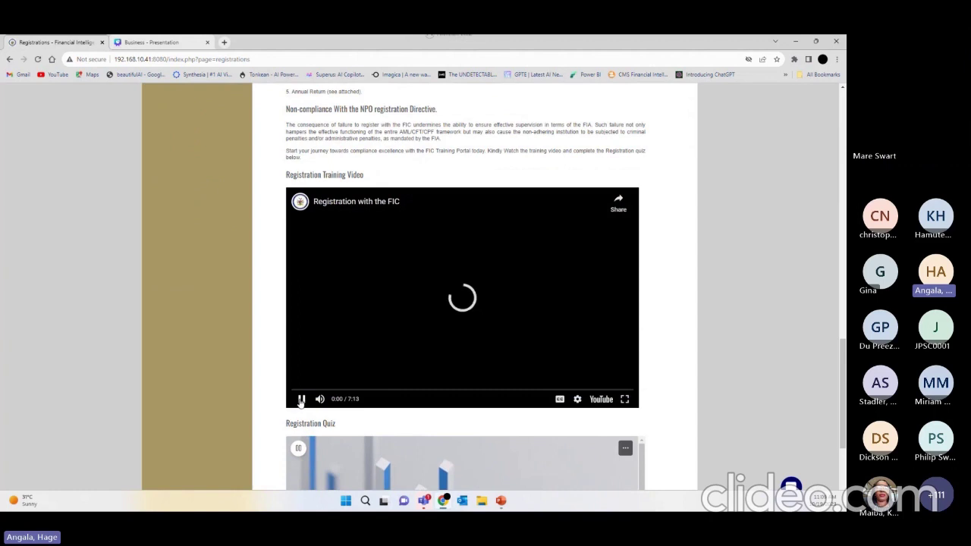
left_click(302, 401)
scroll(590, 322, "down", 3)
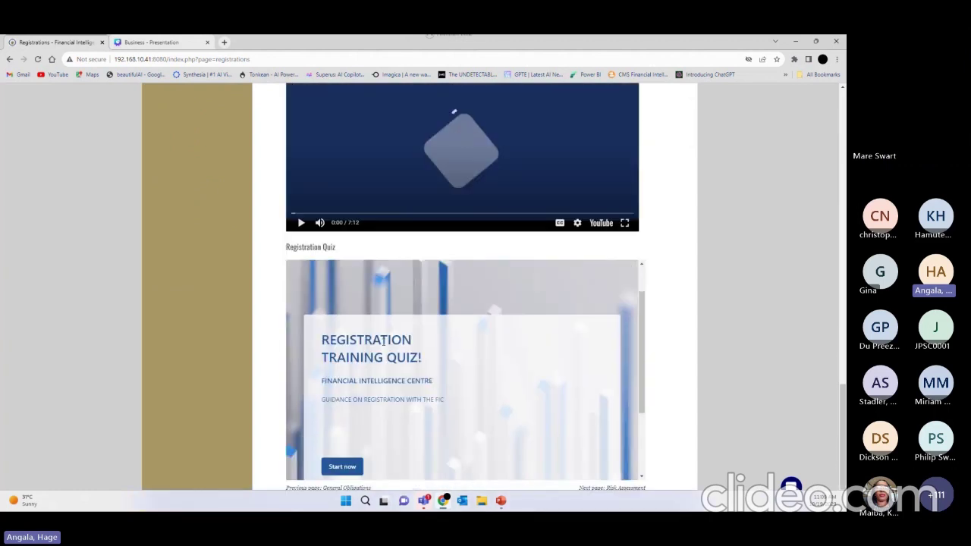
scroll(701, 292, "up", 2)
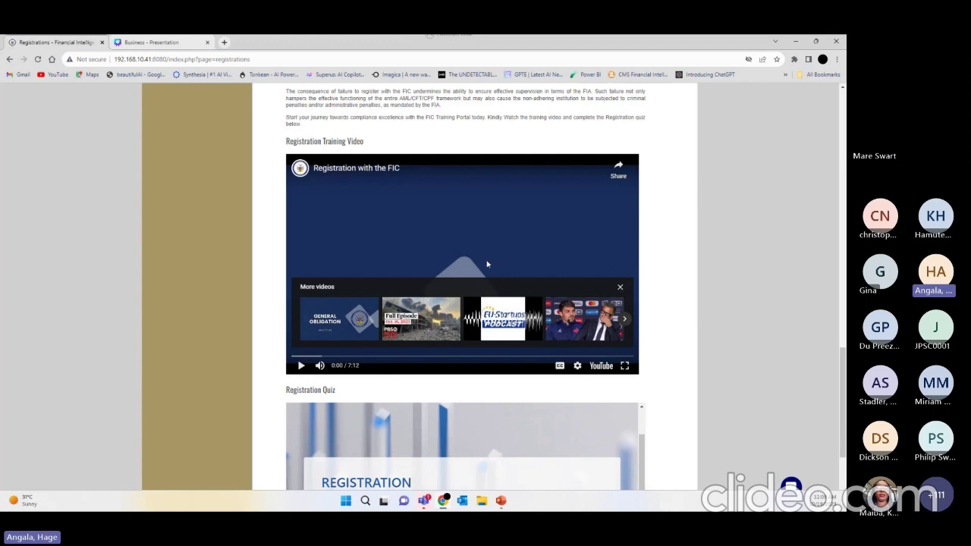
Look over the Registration Training Quiz's start page without starting it, and continue to the Risk Assessment training page.
scroll(623, 241, "down", 3)
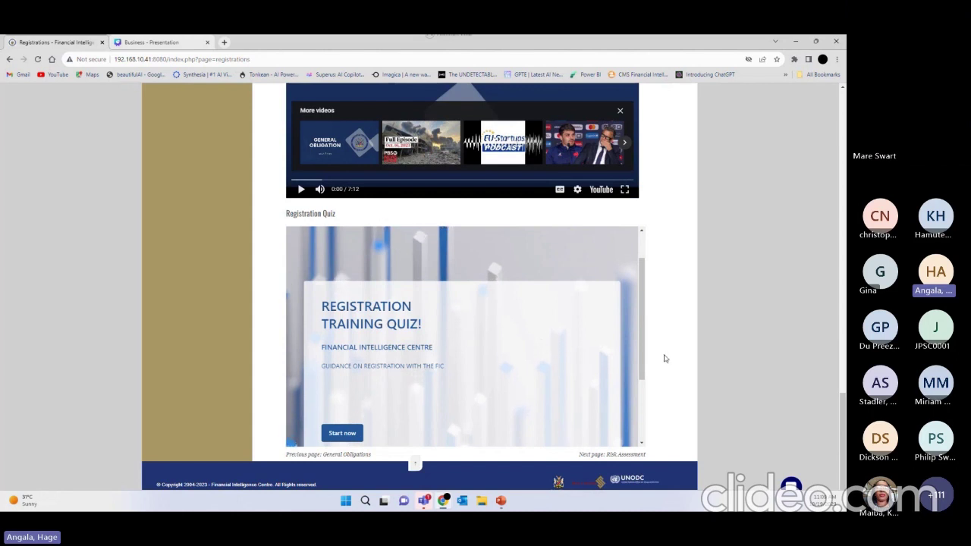
scroll(403, 349, "down", 2)
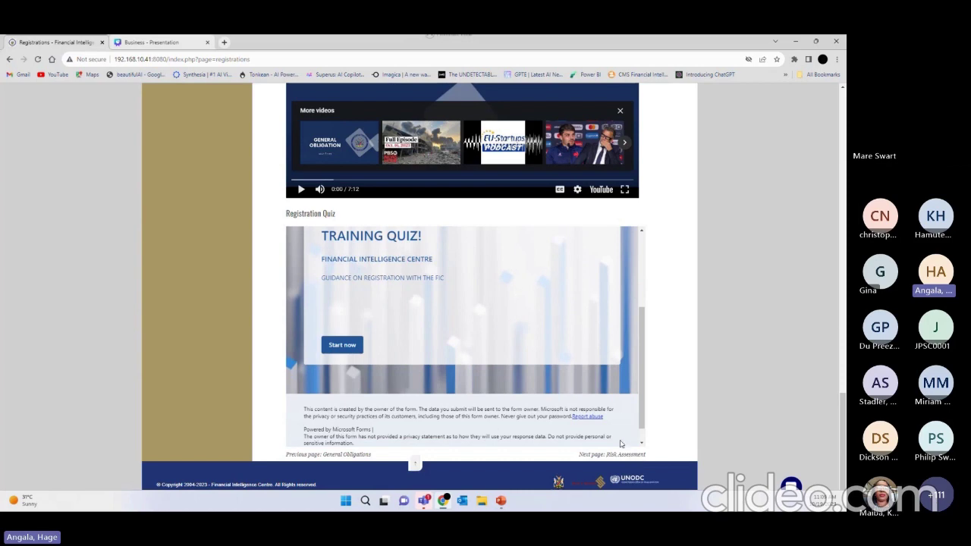
left_click(635, 457)
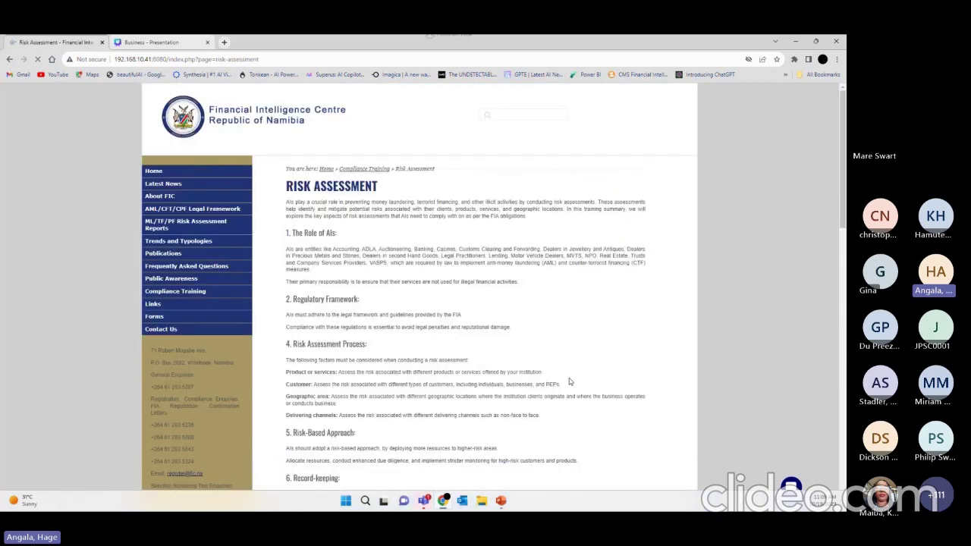